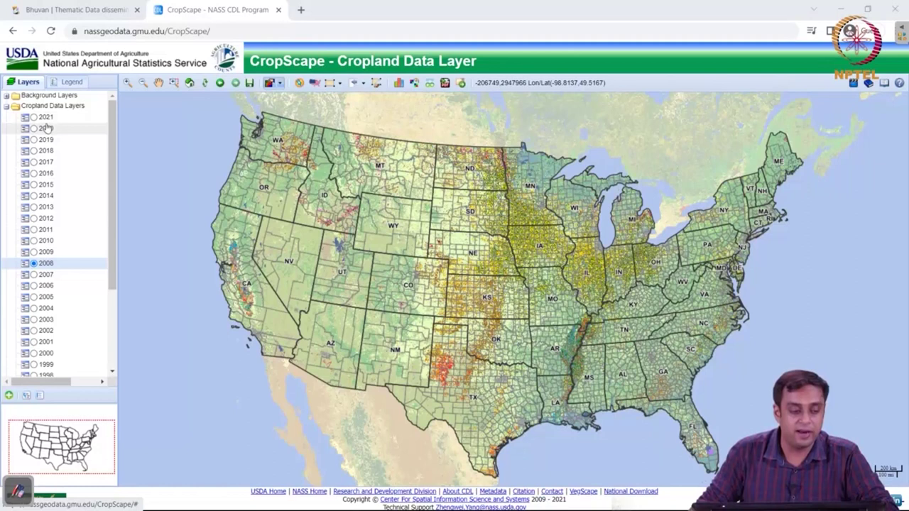
Step: Compare the 2021 and 2008 cropland data layers across the US map, ending on the 2021 layer
click(33, 117)
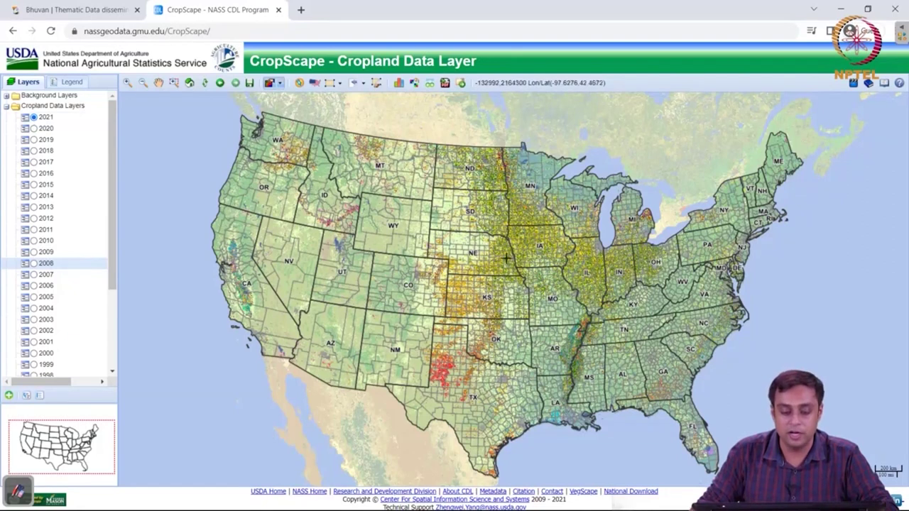
click(34, 263)
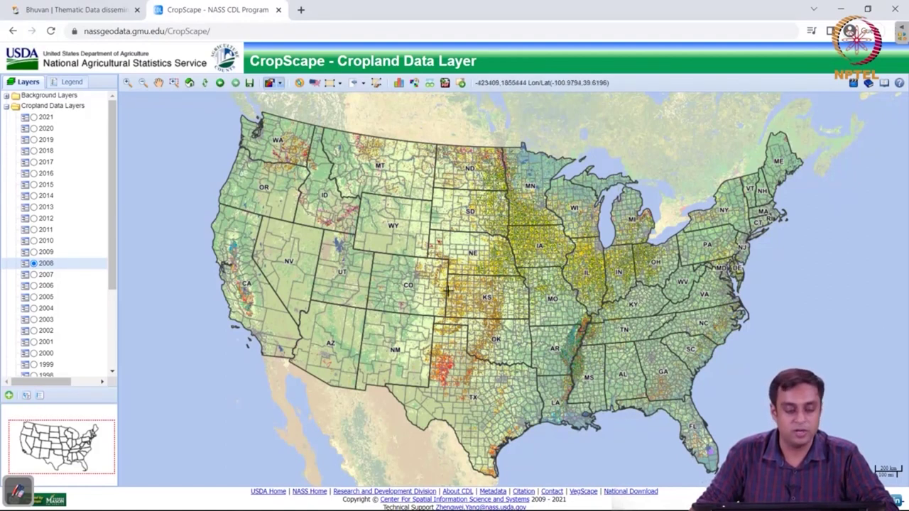
click(33, 117)
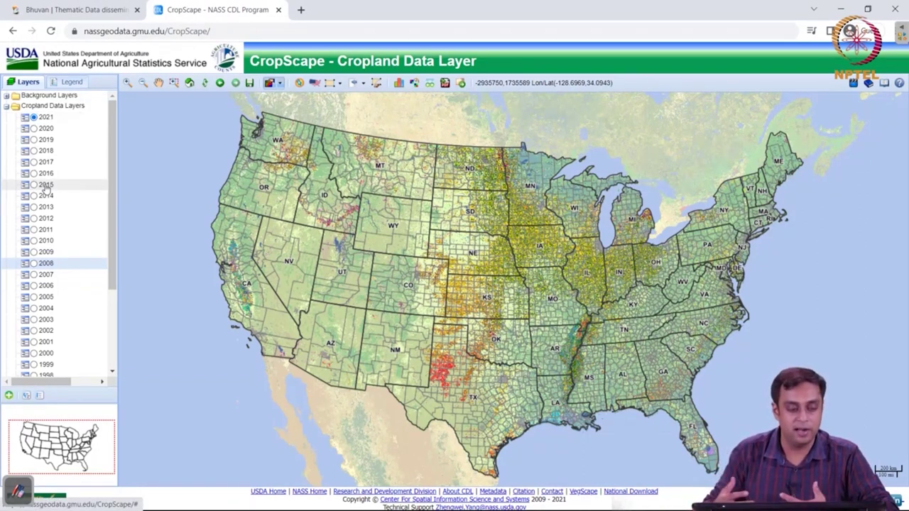
Step: Check the crop color legend and display the 2018 cropland data layer on the map
click(57, 83)
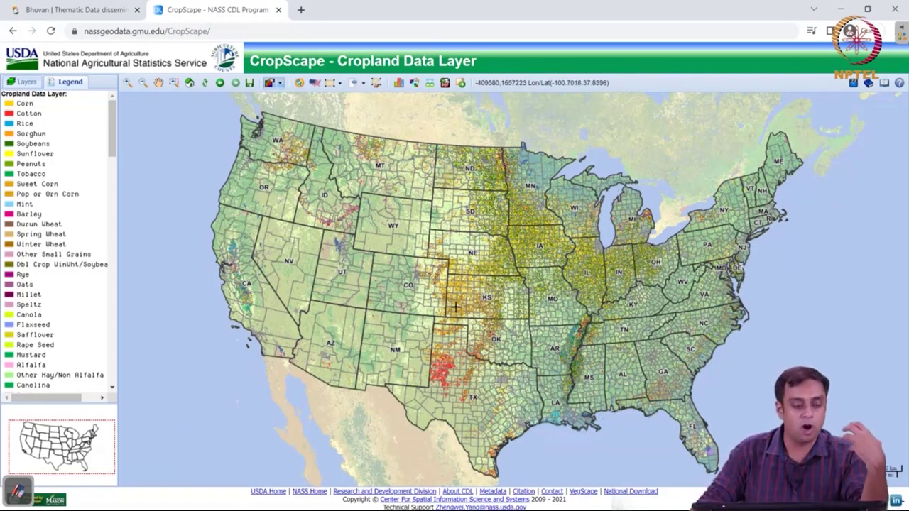
click(29, 83)
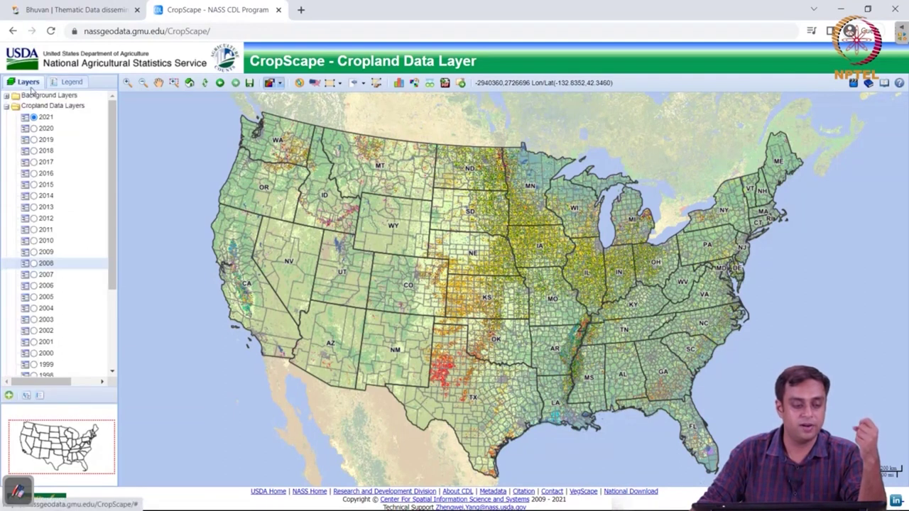
click(33, 151)
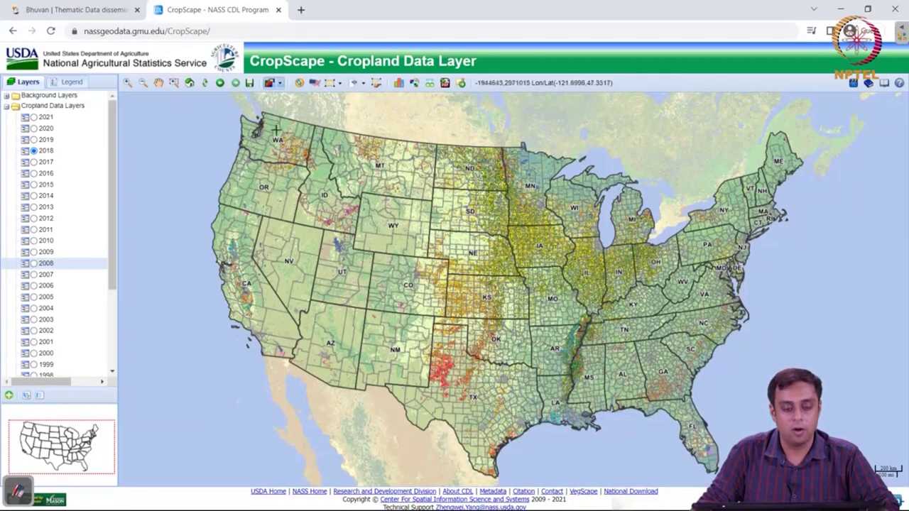
Step: Define the area of interest at state level as Michigan
click(315, 84)
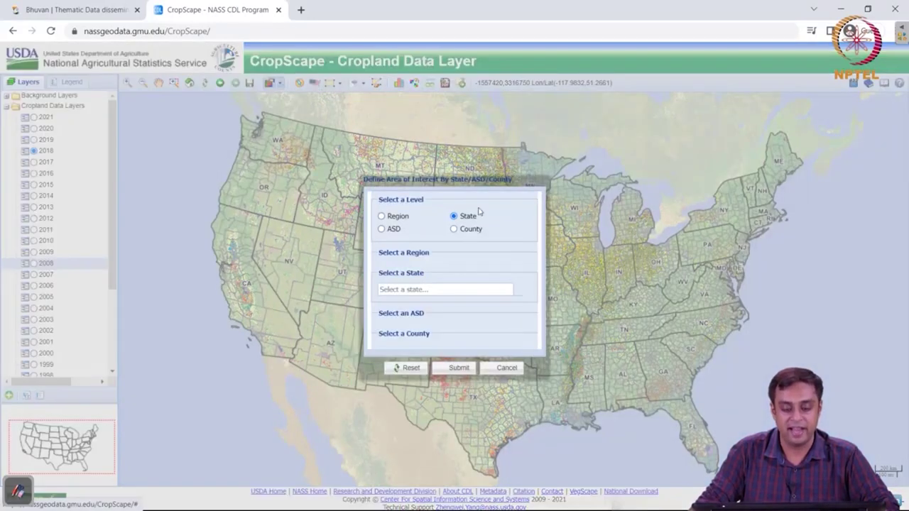
click(439, 291)
scroll(478, 393, down, 3)
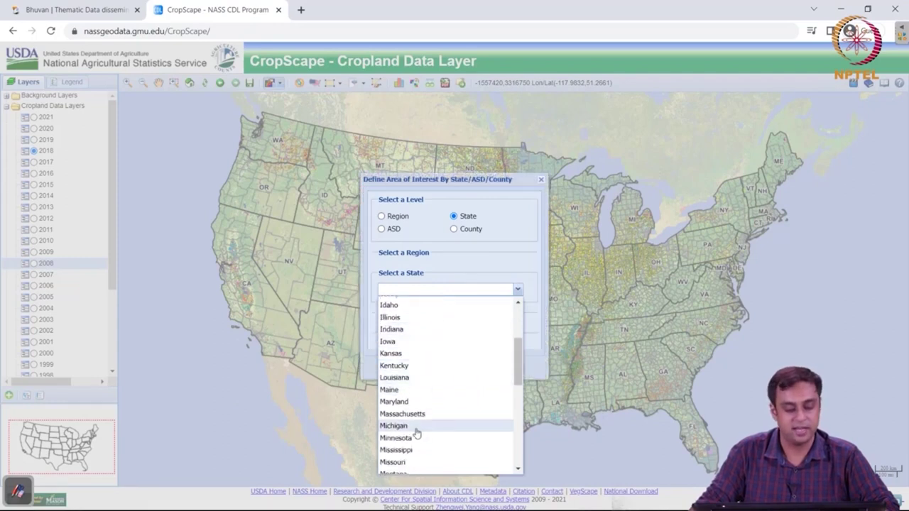
click(416, 426)
click(459, 369)
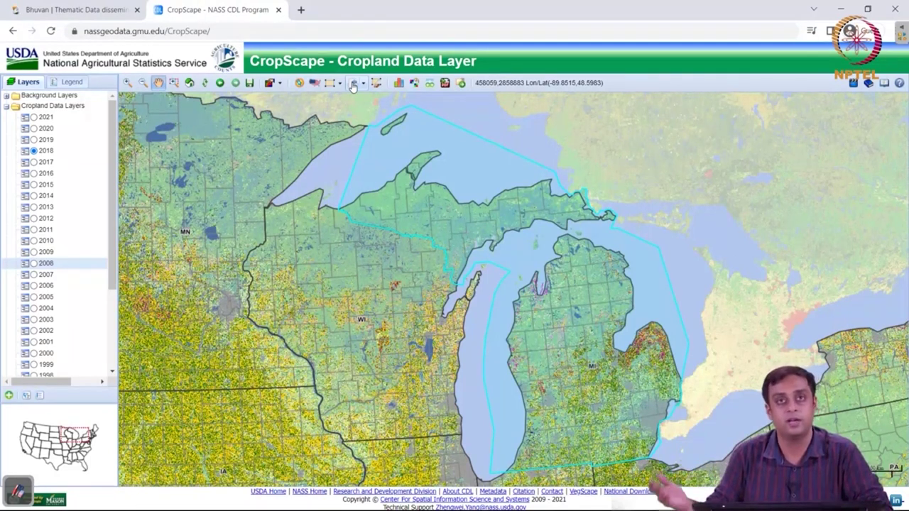
Step: Open the 2018 cropland statistics for Michigan and examine the category shares in a pie chart
click(399, 84)
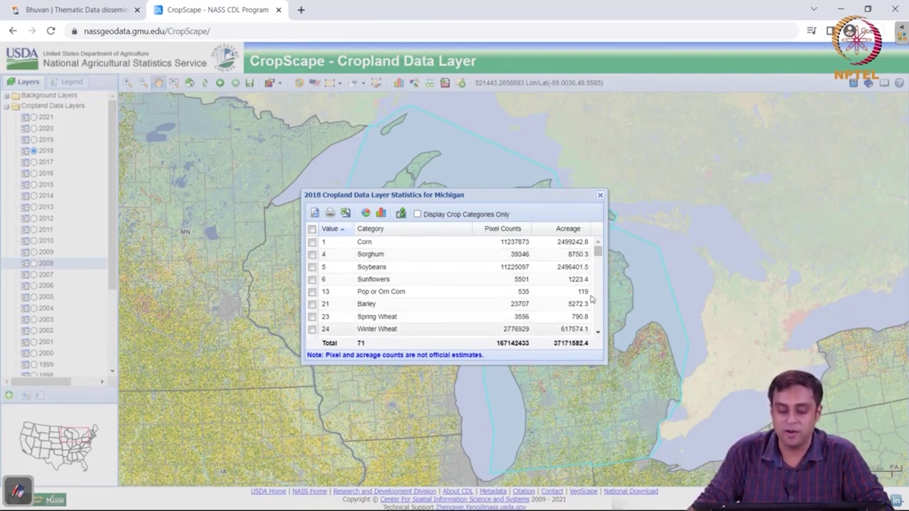
mouse_move(598, 254)
mouse_down()
mouse_move(603, 335)
mouse_move(597, 251)
mouse_up()
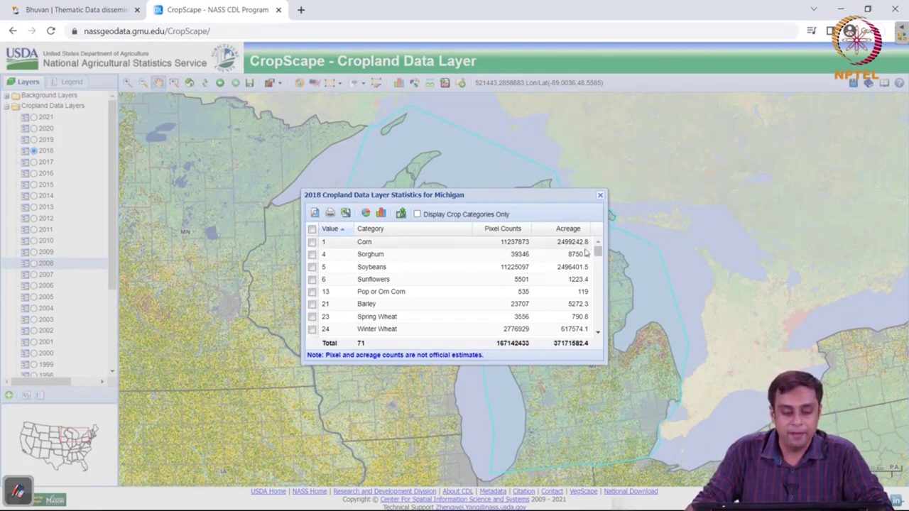
click(365, 214)
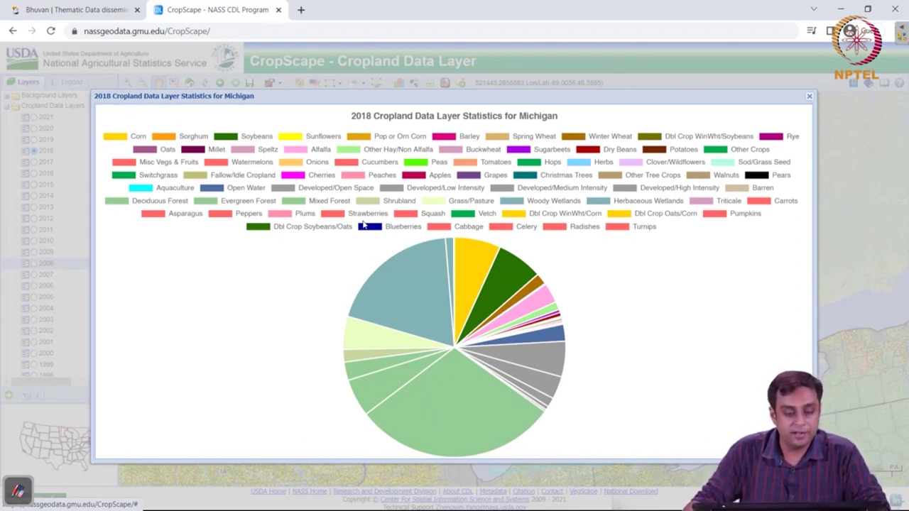
mouse_move(413, 402)
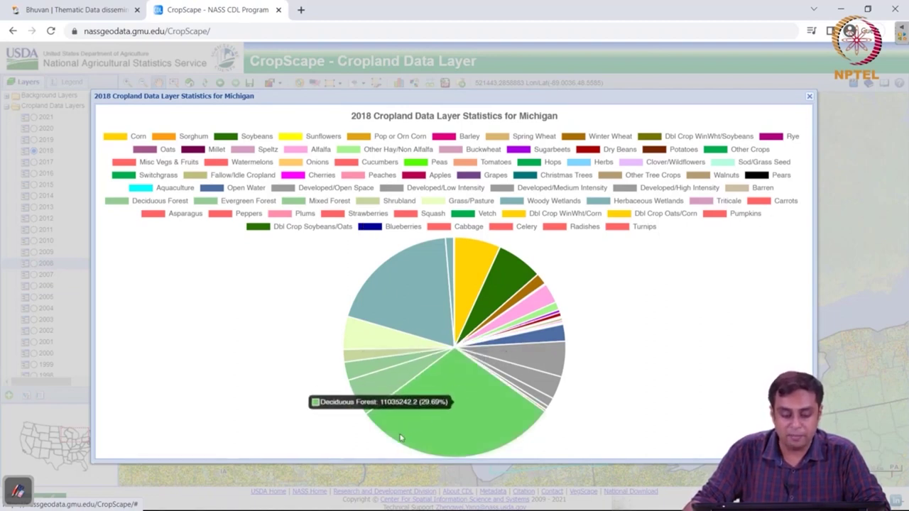
mouse_move(496, 263)
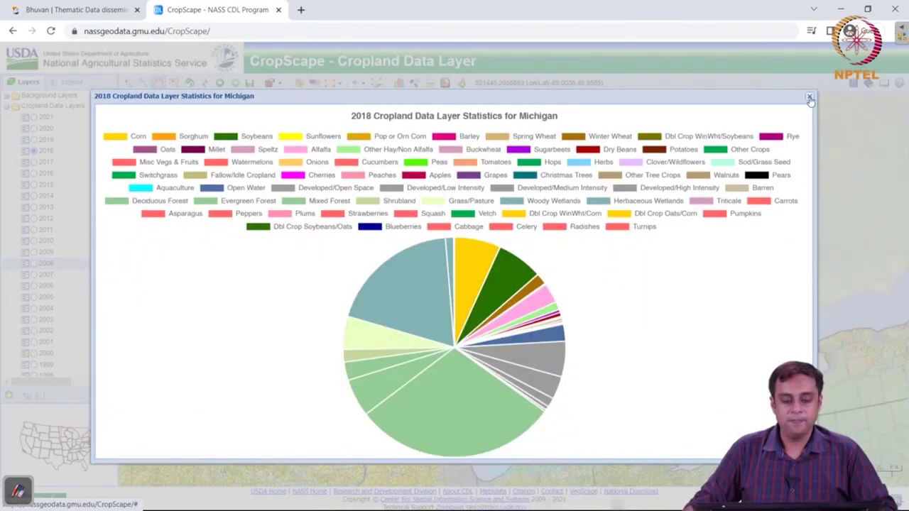
click(809, 97)
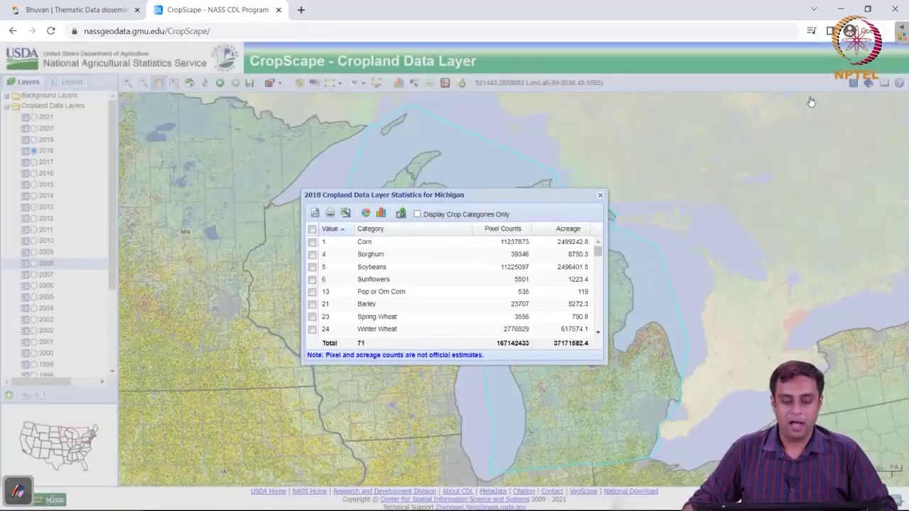
Step: Examine Michigan's 2018 acreage by category in a bar chart, and close the statistics
click(381, 214)
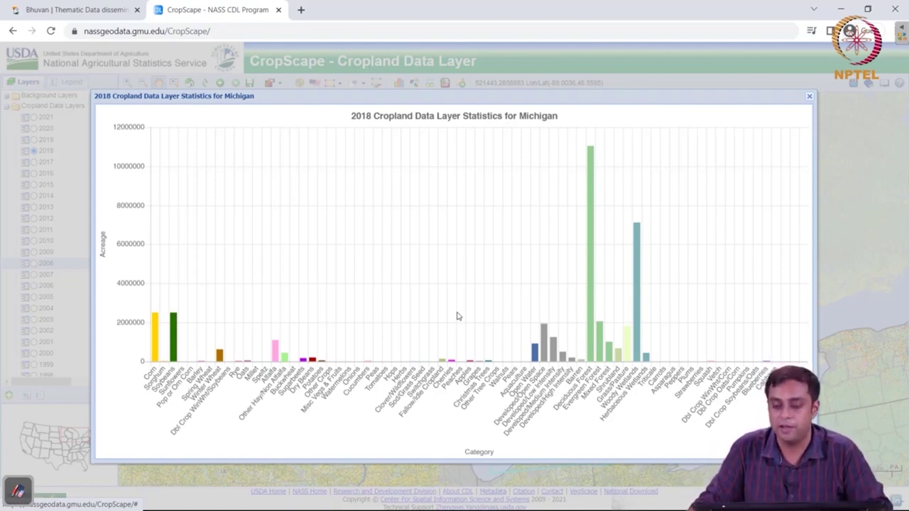
click(809, 96)
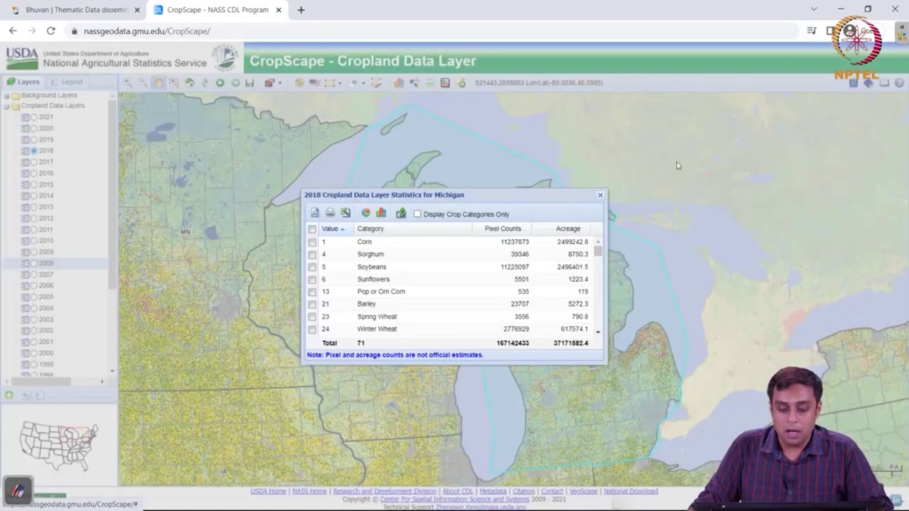
click(599, 197)
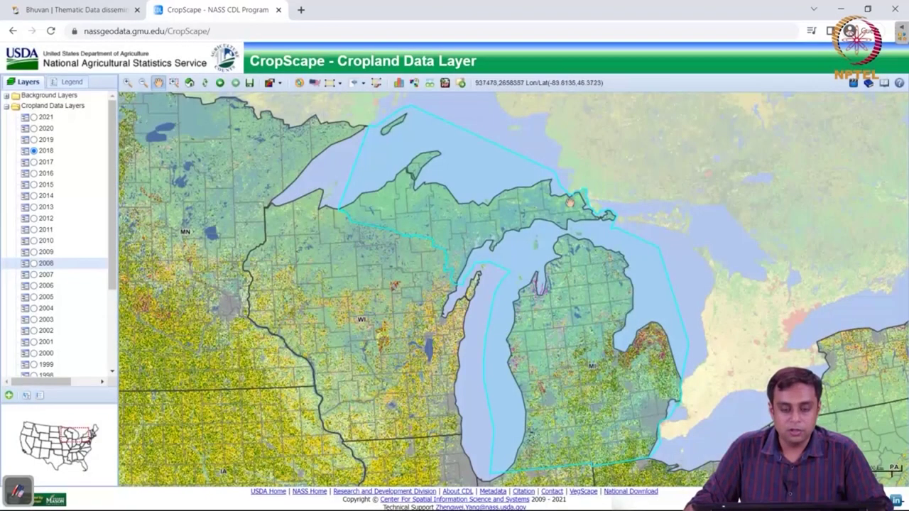
Step: Run a change analysis for Michigan with 2008 as the reference year and 2021 as the other year
click(416, 84)
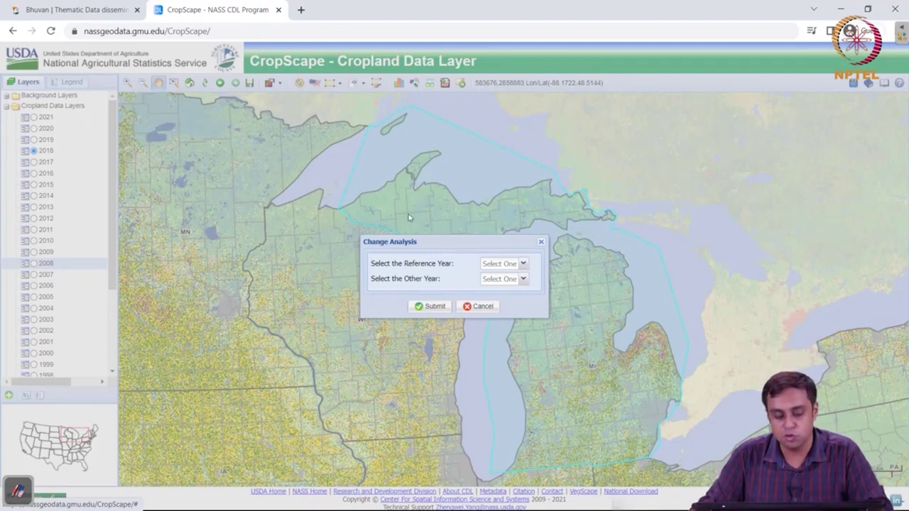
click(522, 264)
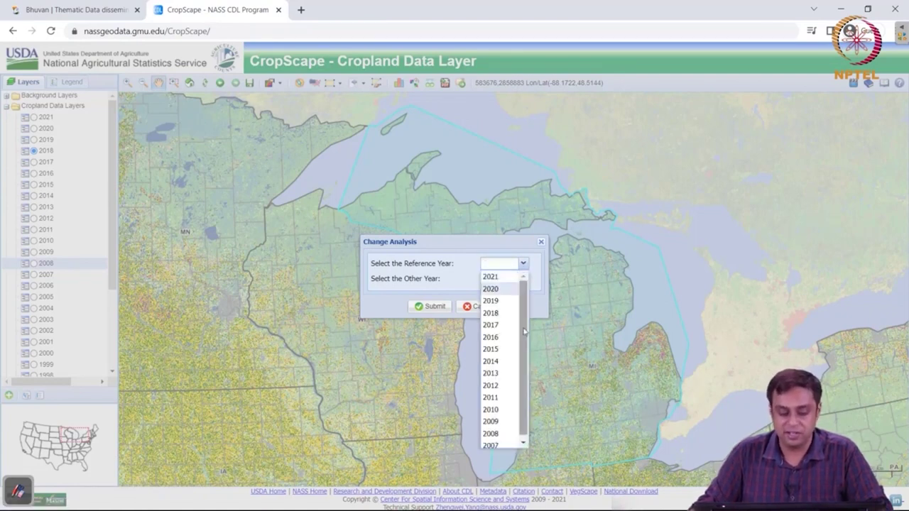
click(491, 434)
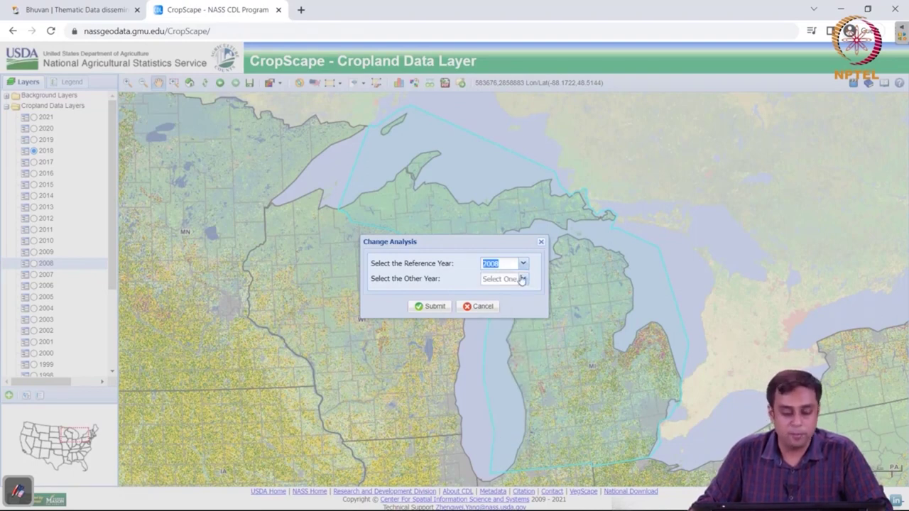
click(522, 279)
click(504, 291)
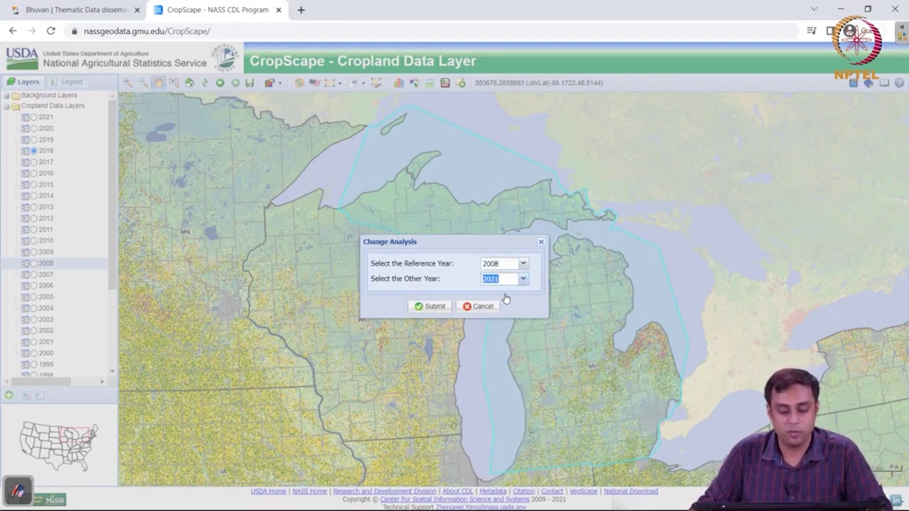
click(414, 311)
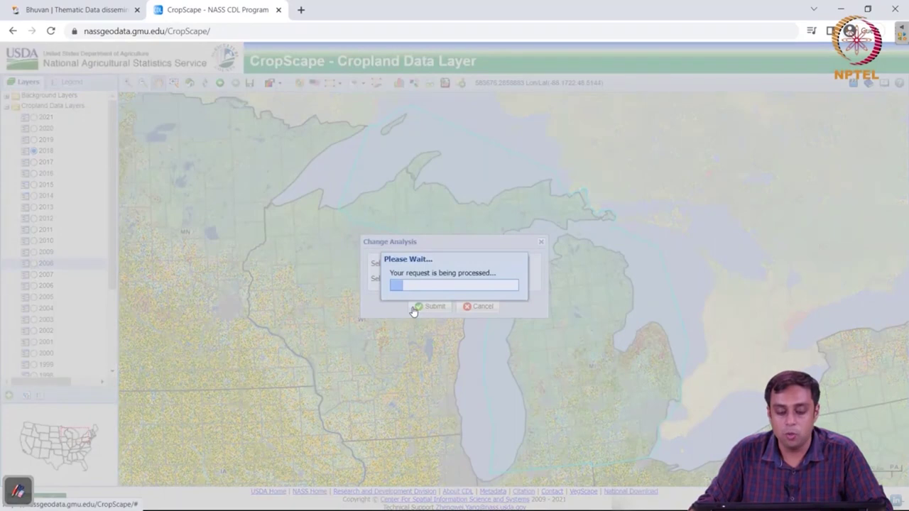
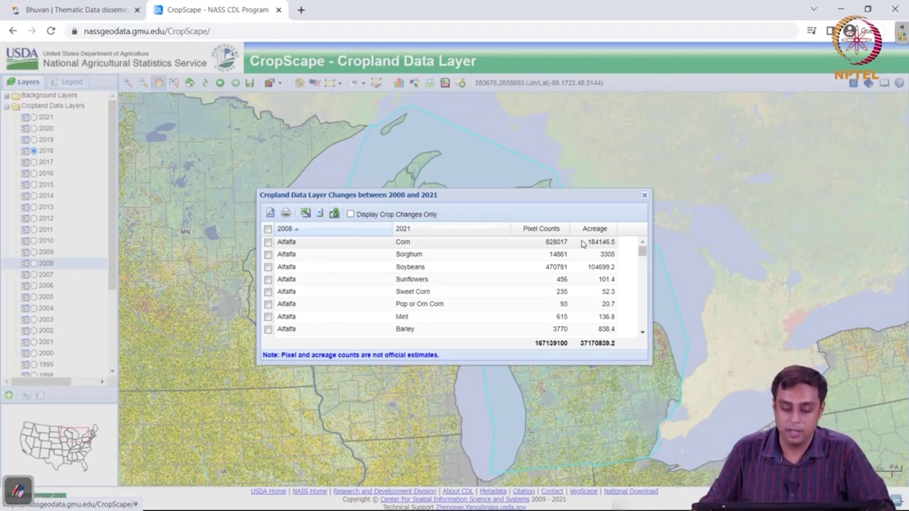
Step: Look through the table of cropland changes between 2008 and 2021, and close it
drag(642, 252, 647, 285)
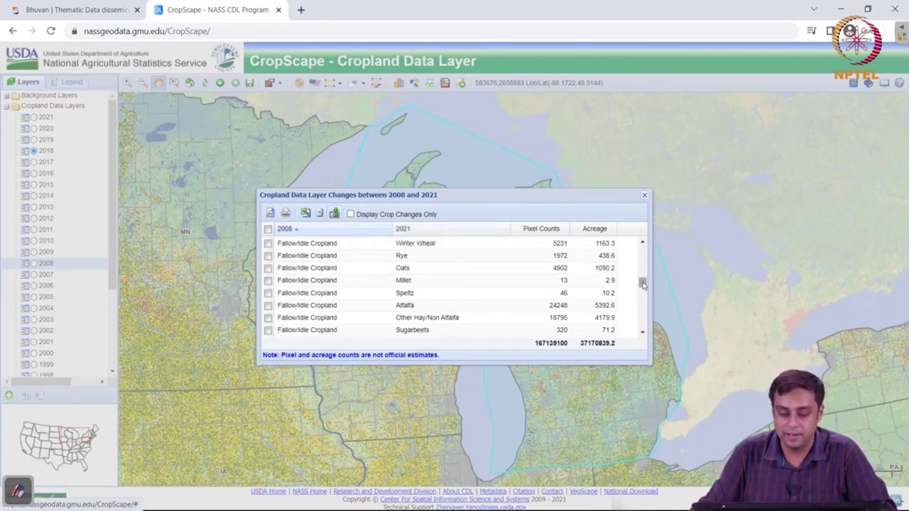
drag(643, 284, 643, 247)
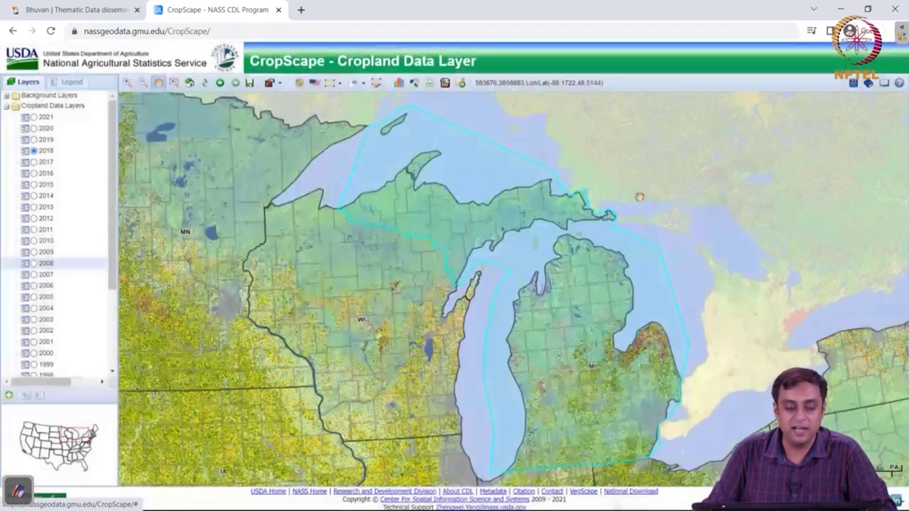
click(644, 195)
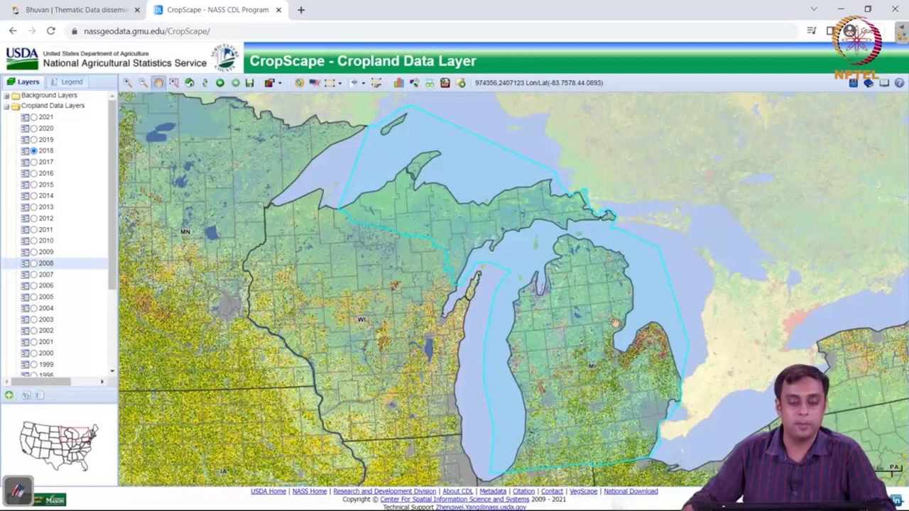
Step: Set up a swipe comparison of the current view with 2021 CDL in front and 2008 CDL behind
click(431, 84)
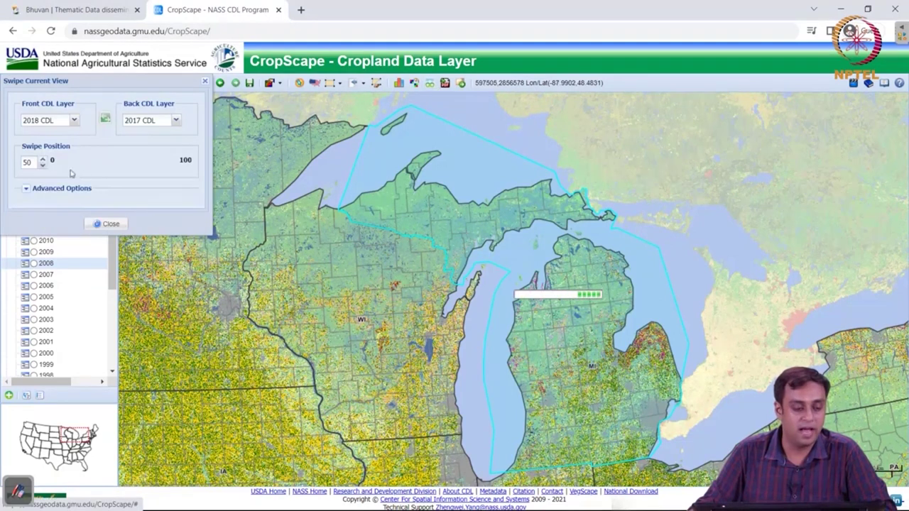
click(73, 120)
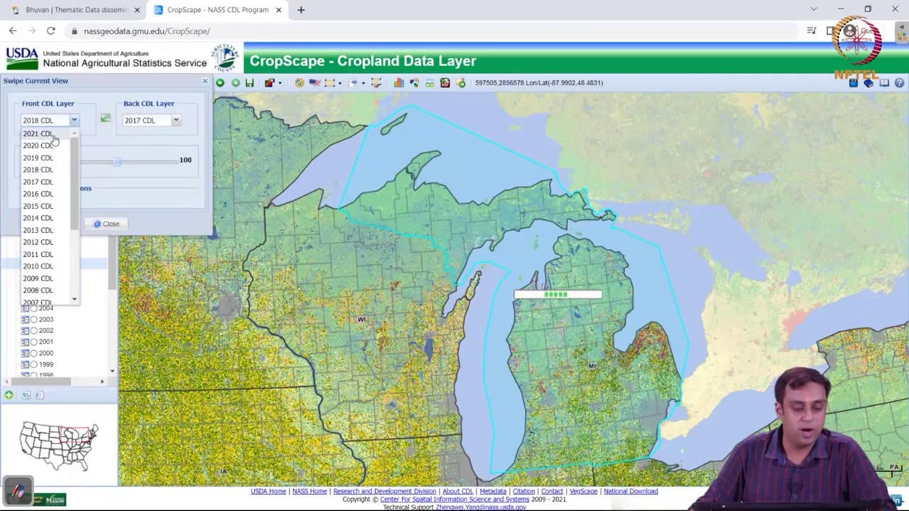
click(42, 135)
click(152, 121)
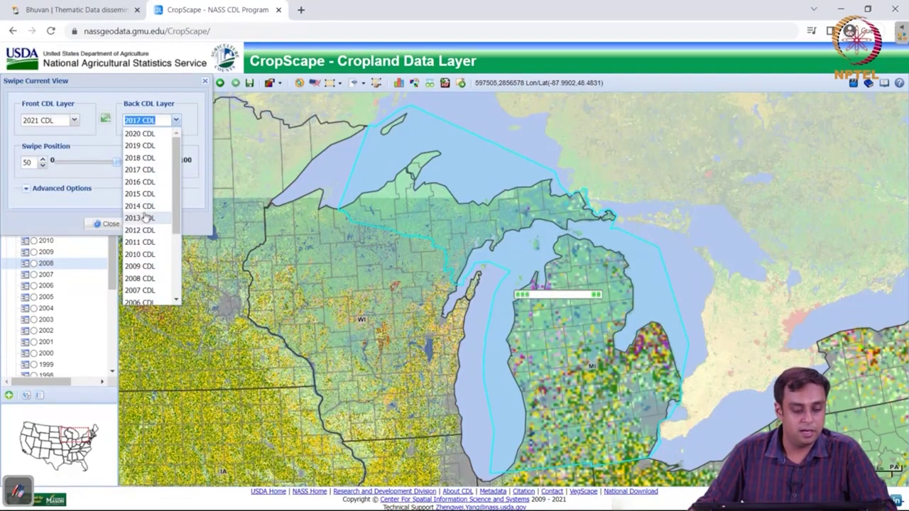
click(147, 278)
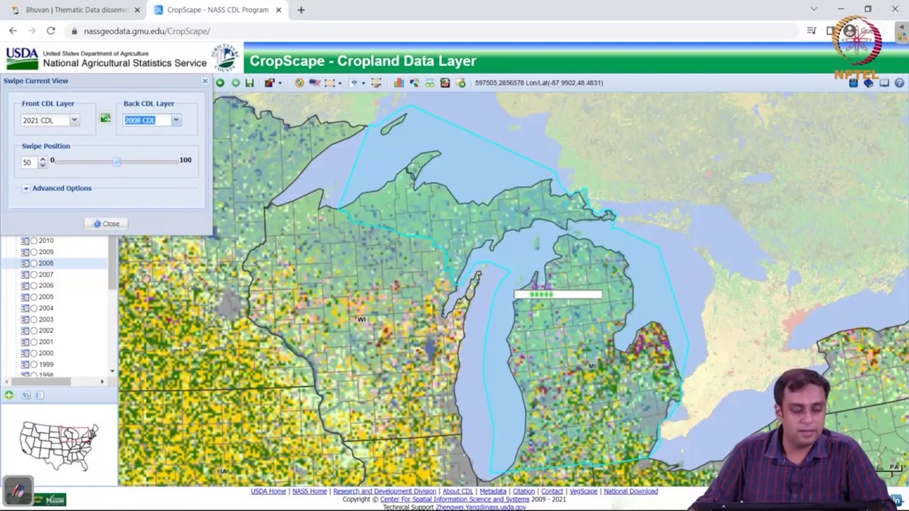
Step: Shift the swipe position between the 2021 and 2008 layers to compare them, ending at 100
click(118, 163)
drag(120, 165, 154, 162)
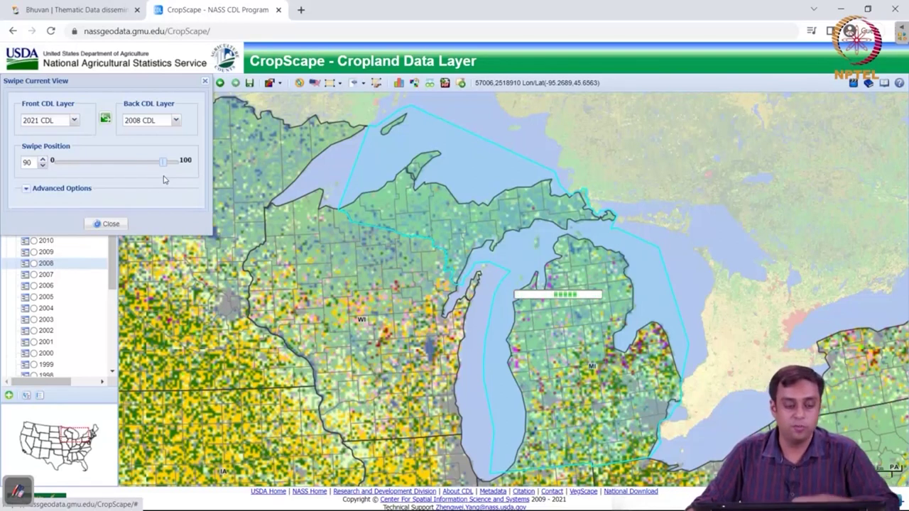
drag(163, 180, 60, 179)
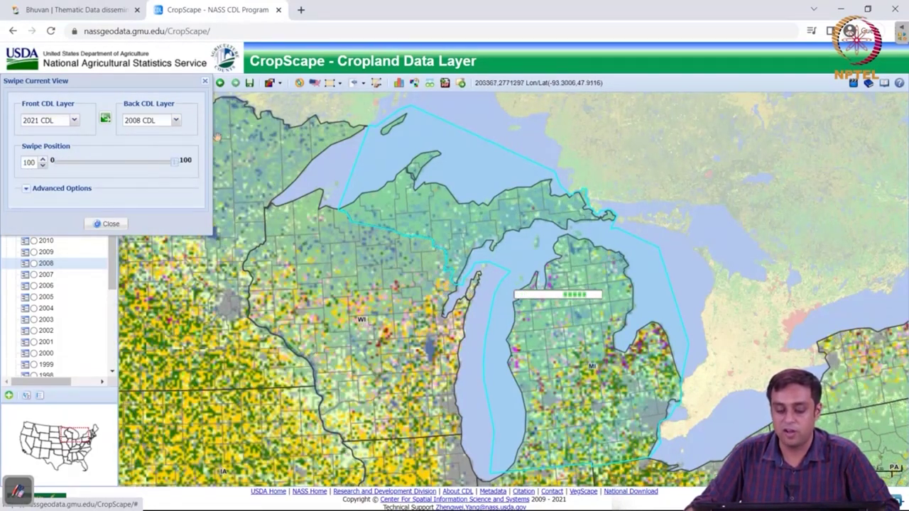
key(Left)
key(Left)
key(Left)
key(Right)
key(Right)
key(Right)
key(Right)
key(Right)
key(Right)
key(Right)
key(Right)
key(Right)
key(Right)
key(Right)
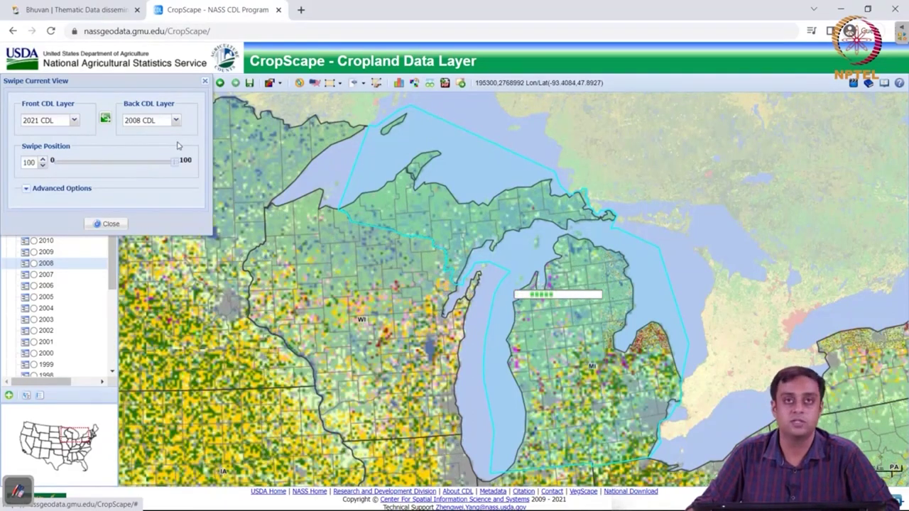
key(Right)
key(Right)
key(Right)
key(Right)
key(Right)
key(Right)
key(Right)
key(Right)
key(Right)
key(Right)
key(Right)
key(Right)
key(Right)
key(Right)
key(Right)
key(Right)
key(Right)
key(Right)
key(Right)
key(Right)
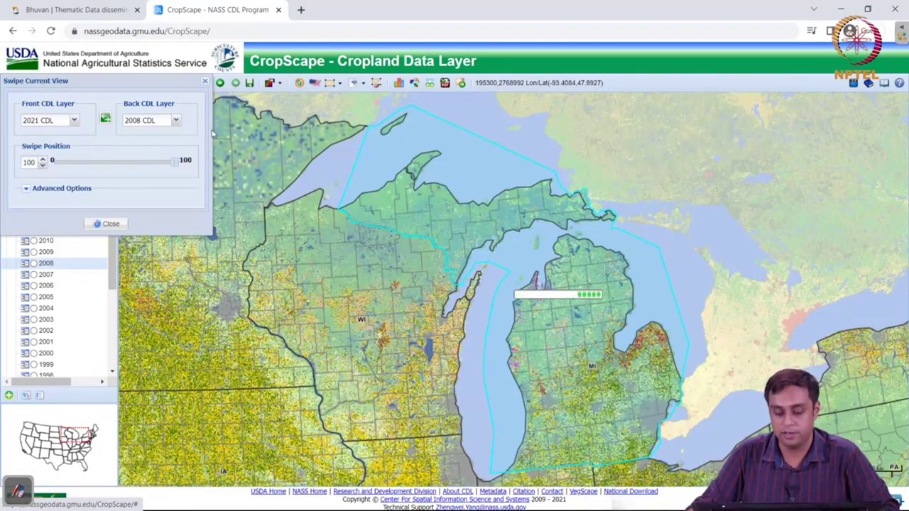
Step: Move the swipe position back from 100 through 82 to compare the 2021 layer with the 2008 layer behind it
key(Right)
key(Right)
key(Right)
key(Right)
key(Right)
key(Right)
key(Right)
key(Right)
key(Right)
key(Right)
key(Right)
key(Right)
key(Right)
key(Right)
key(Right)
key(Right)
key(Right)
key(Right)
key(Right)
key(Right)
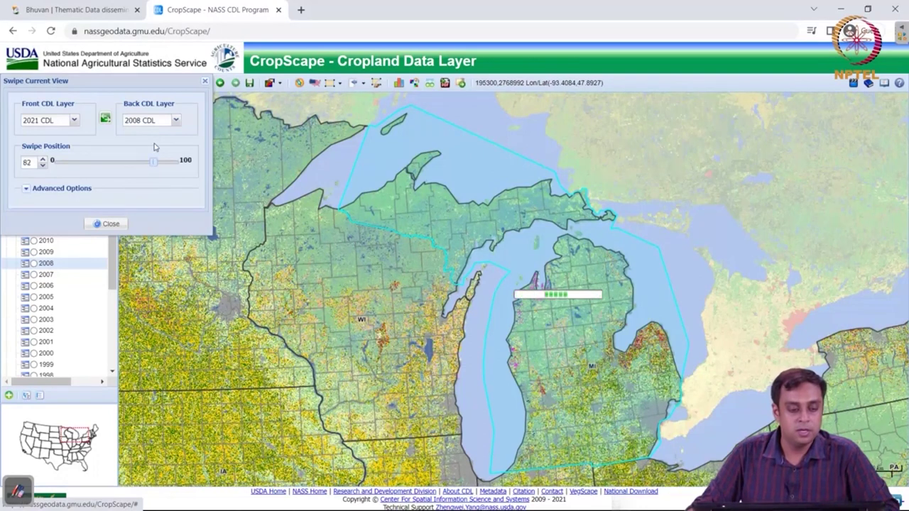
key(Right)
key(Right)
key(Right)
key(Right)
key(Right)
key(Right)
key(Right)
key(Right)
key(Right)
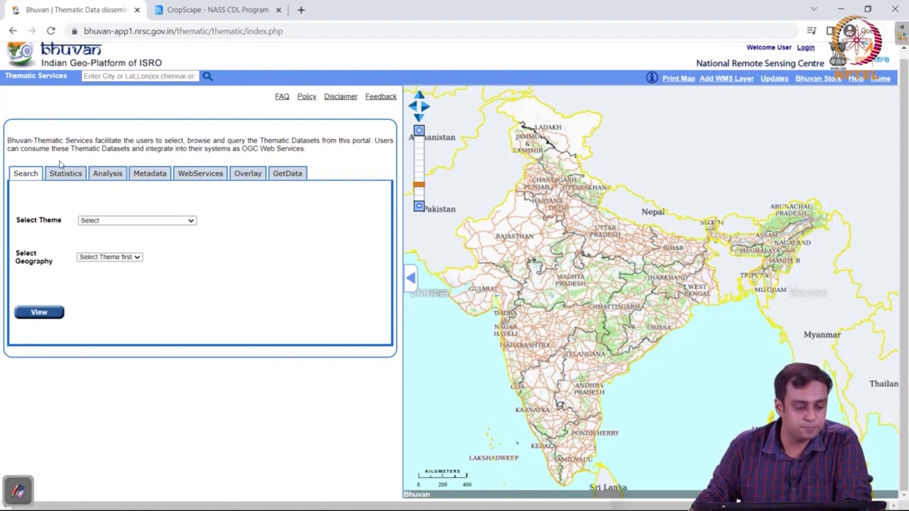
Step: In Bhuvan Thematic Services, display the Land Use Land Cover(50K):2005-06 theme for Assam on the map
click(107, 221)
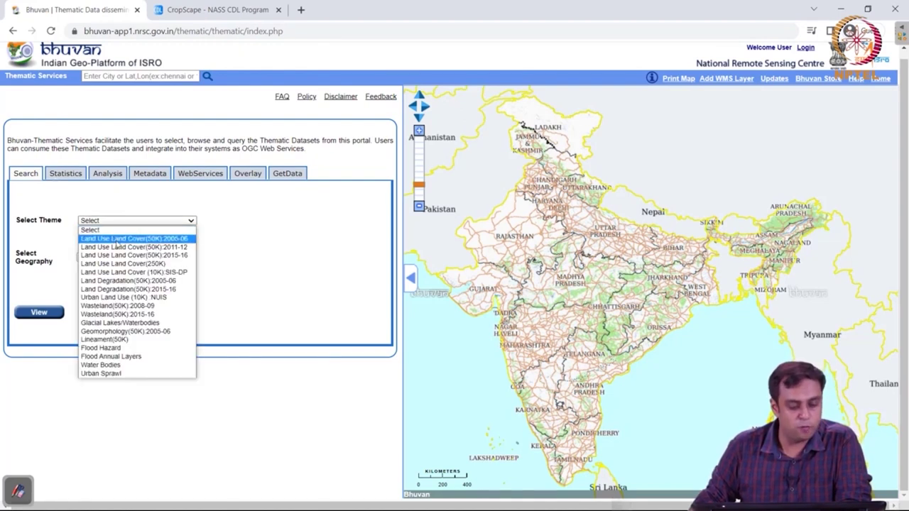
click(117, 245)
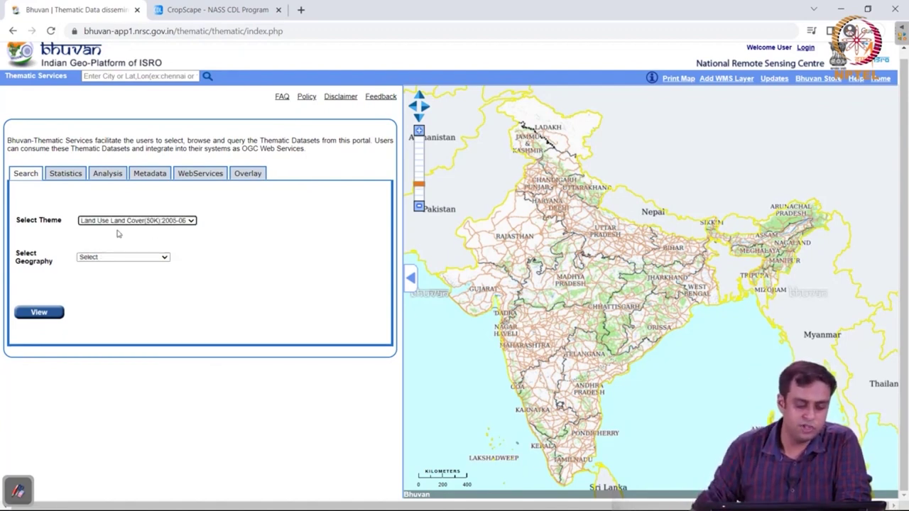
click(150, 258)
click(127, 301)
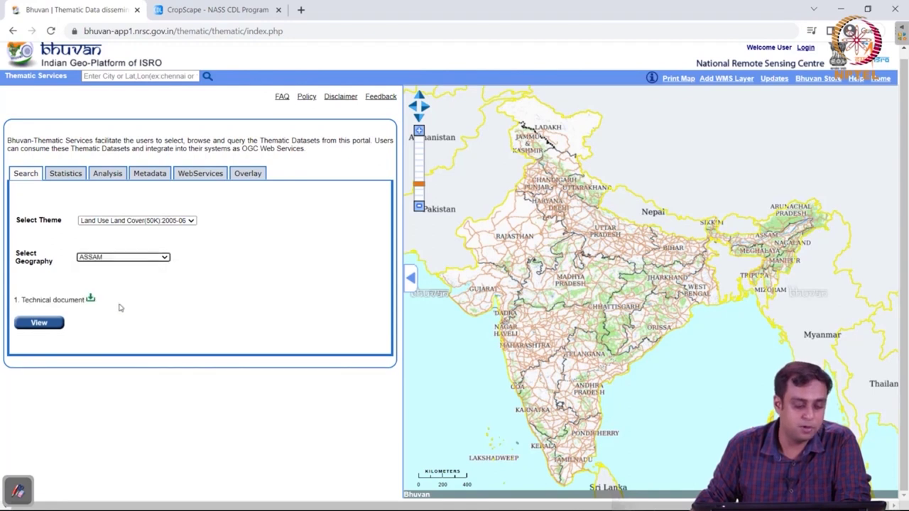
click(45, 326)
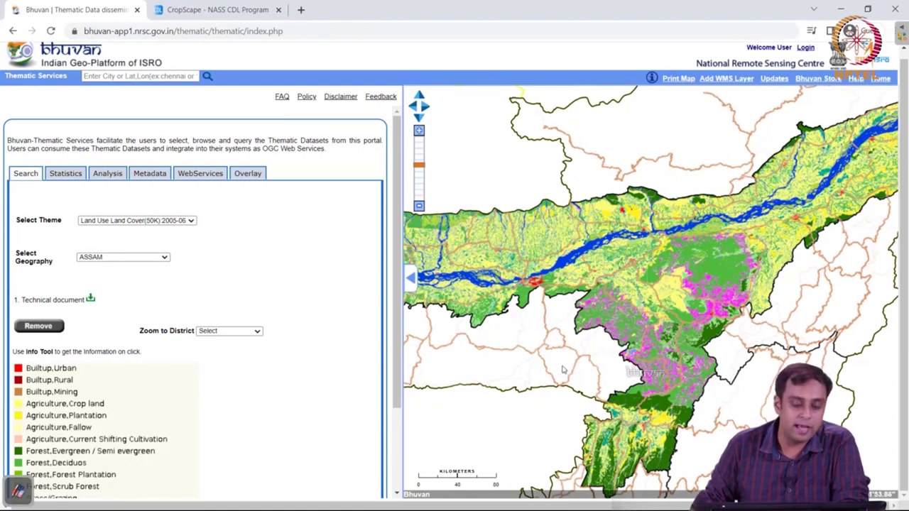
Step: Overlay the Rediff Maps navigational layer on the Assam land cover map and focus on the Guwahati area
click(241, 175)
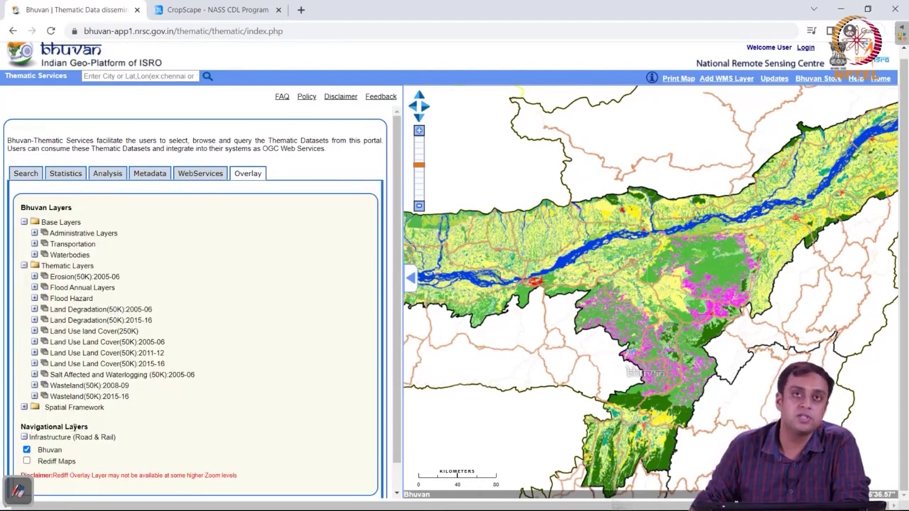
click(26, 462)
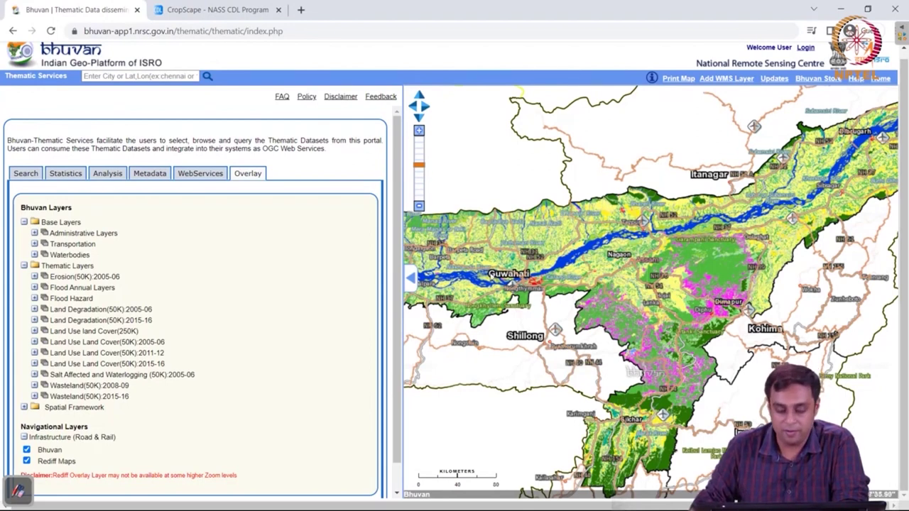
click(419, 131)
drag(457, 287, 642, 279)
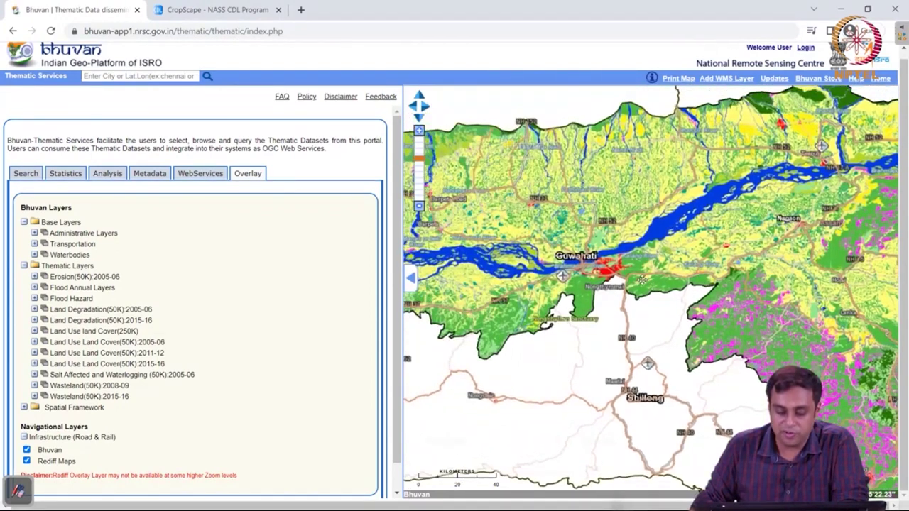
click(419, 131)
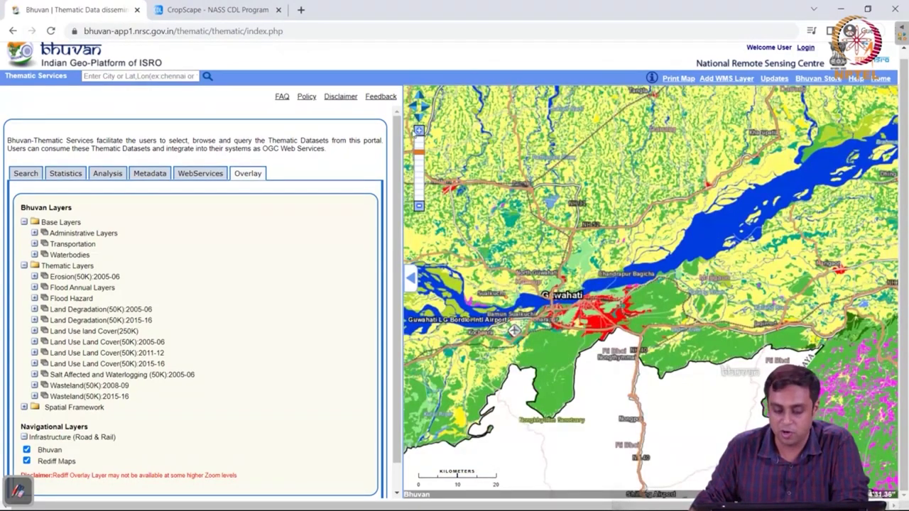
click(419, 131)
drag(448, 387, 517, 364)
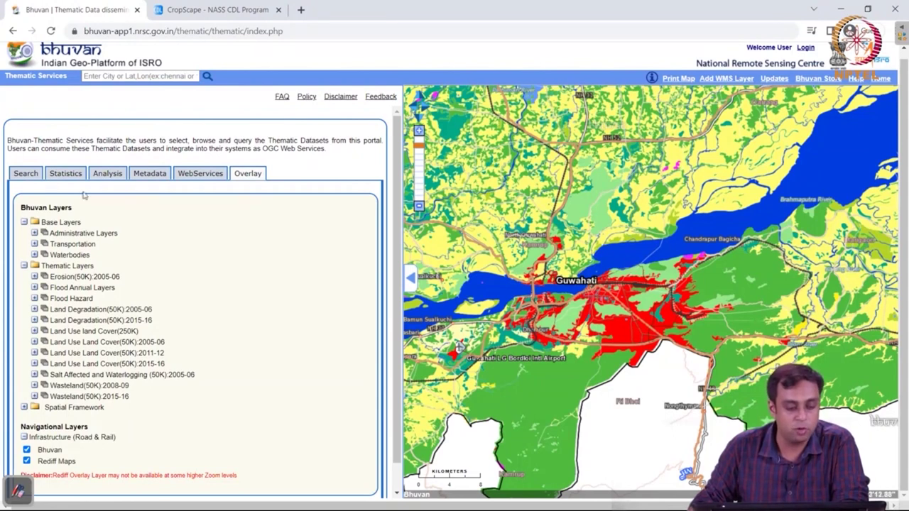
Step: Draw a rectangular area of interest of about 103 sq km over urban Guwahati and analyze its land cover
click(107, 175)
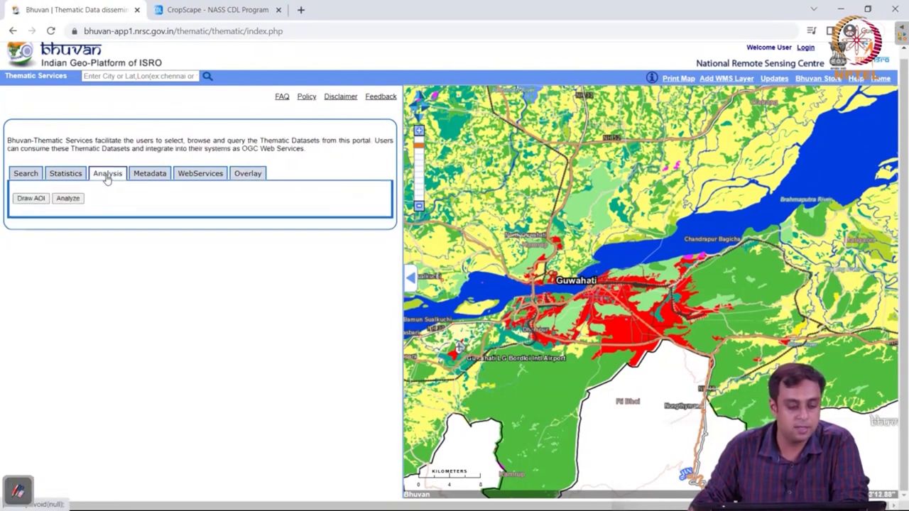
click(32, 198)
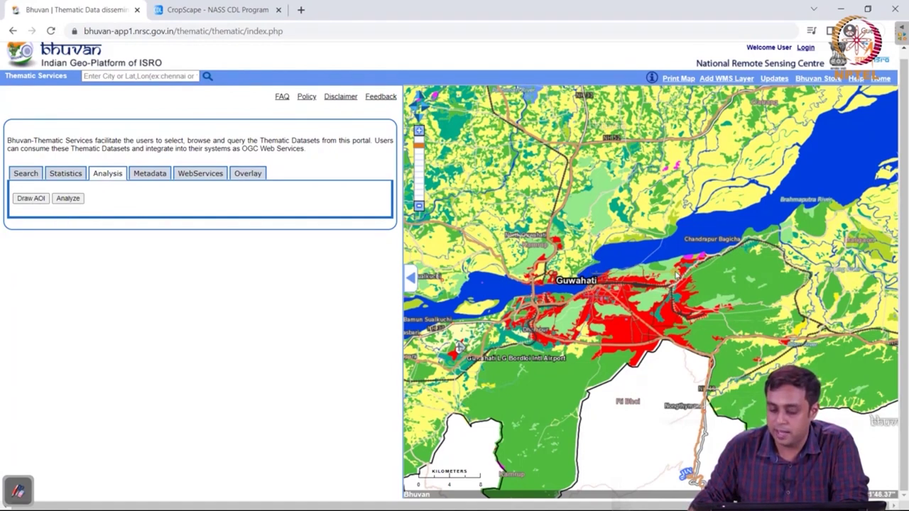
mouse_move(678, 274)
mouse_down()
mouse_move(597, 305)
mouse_move(608, 339)
mouse_move(592, 345)
mouse_up()
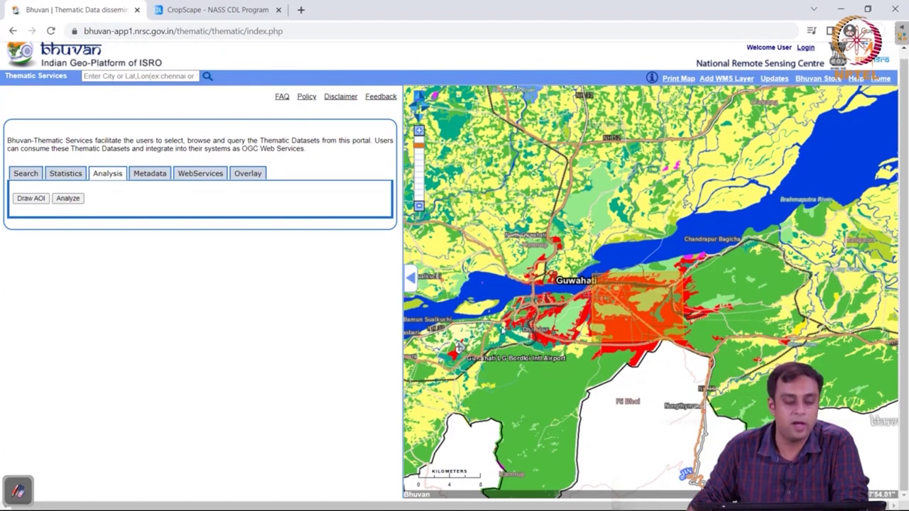
click(68, 199)
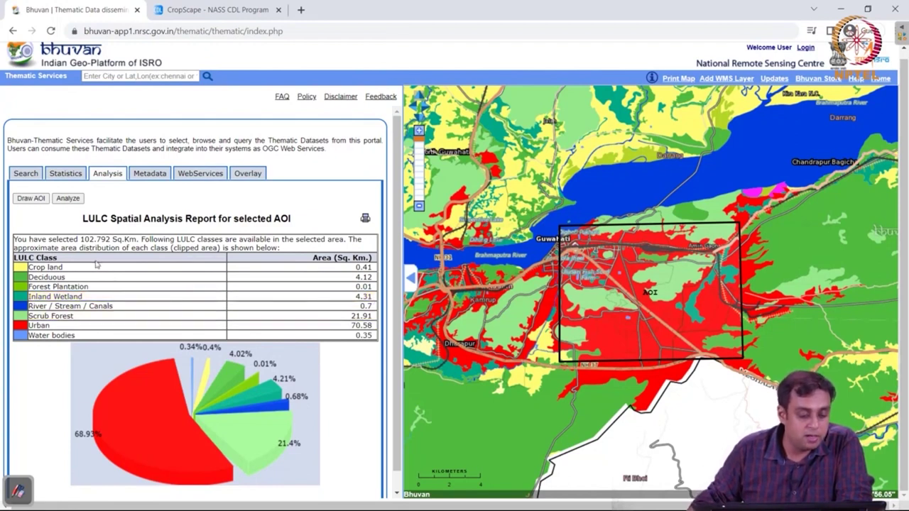
drag(78, 239, 137, 241)
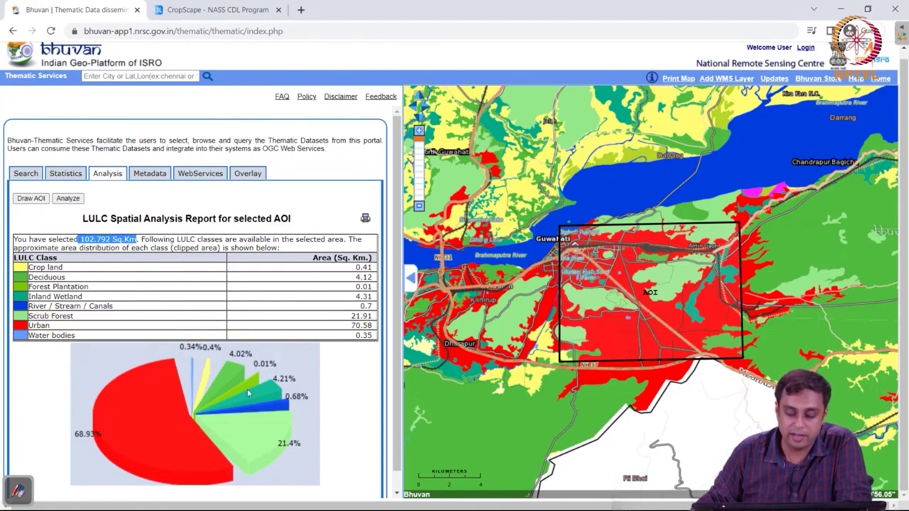
Step: Overlay the Taluk administrative boundaries on the Assam land cover map
click(252, 181)
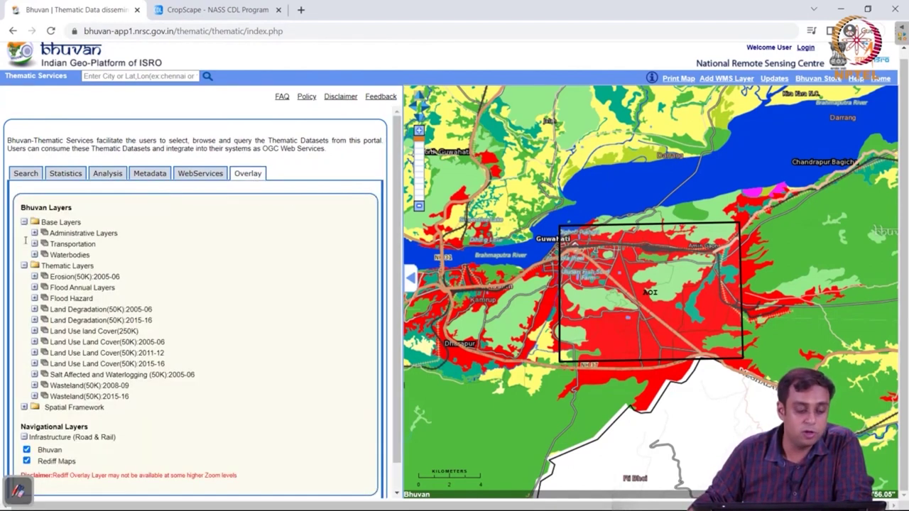
click(34, 233)
click(51, 280)
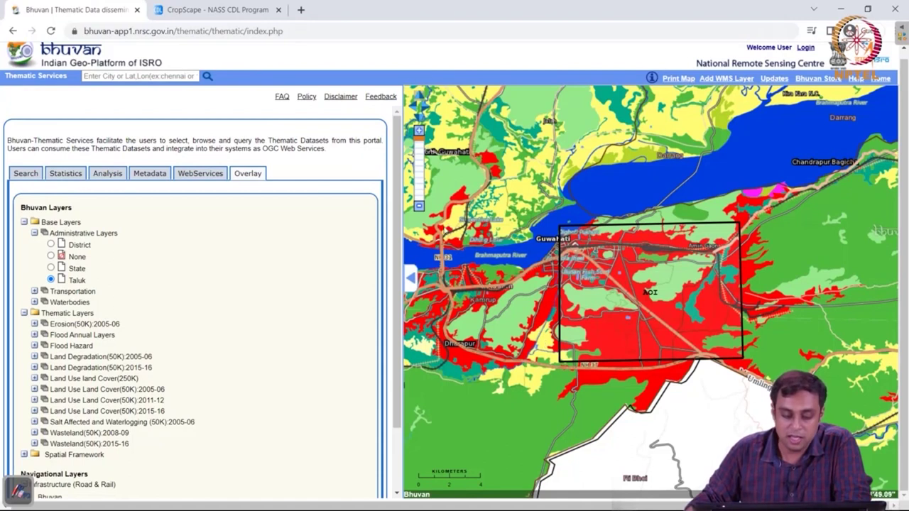
click(419, 205)
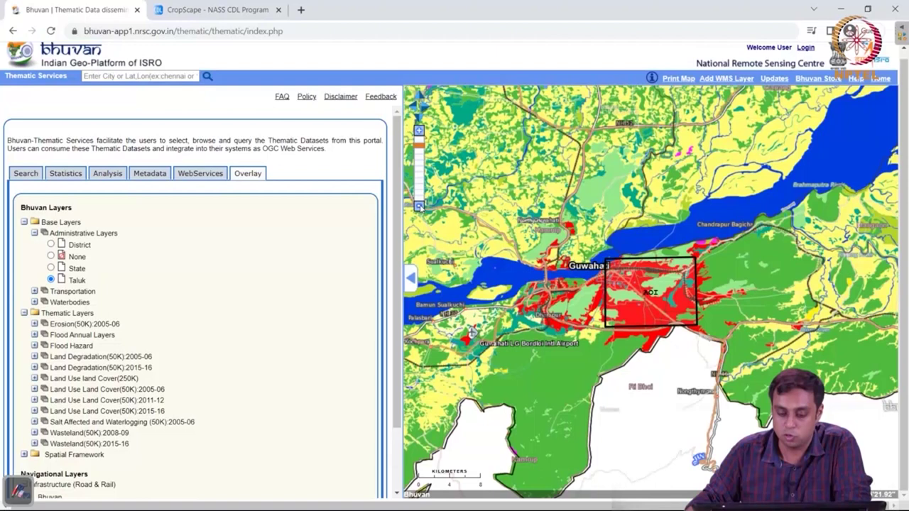
click(419, 206)
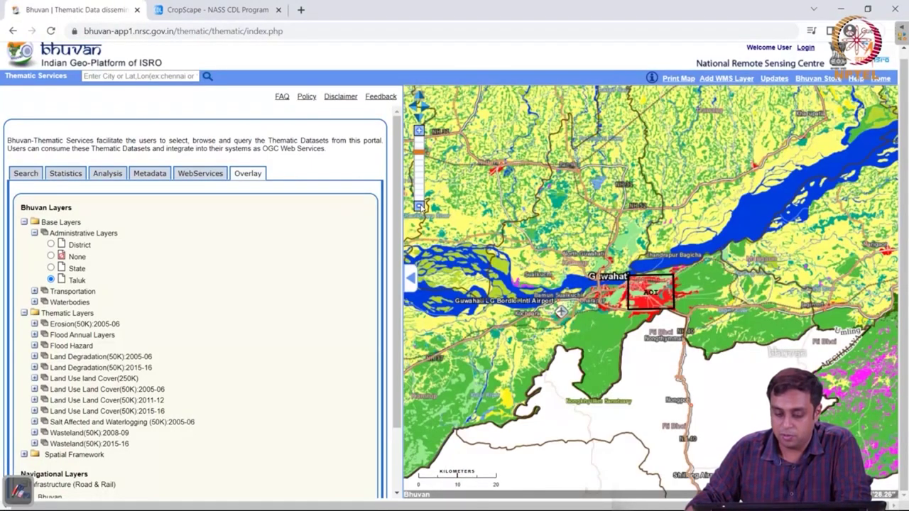
click(419, 206)
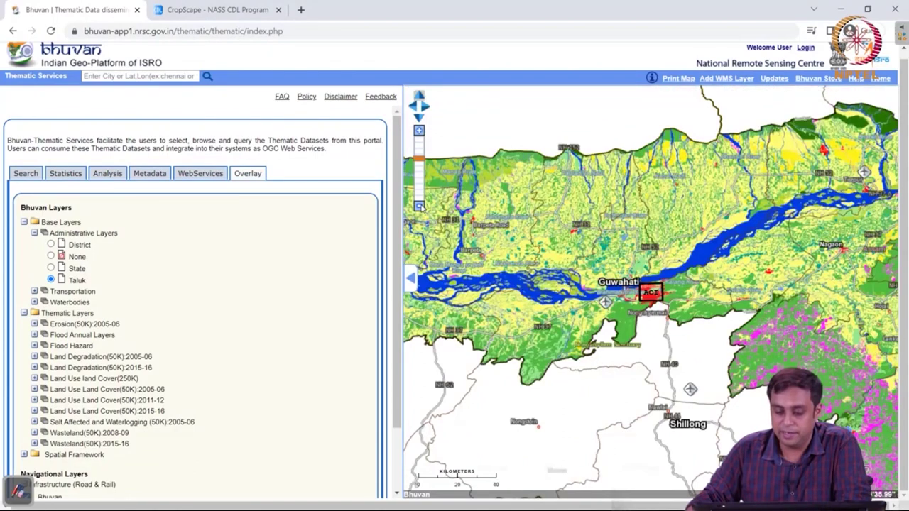
click(419, 206)
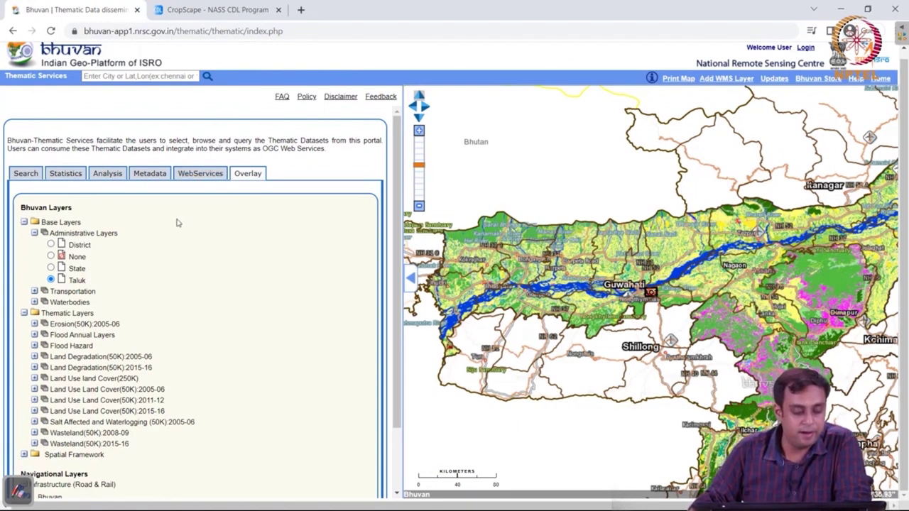
Step: Look through the base layers available for overlay under Waterbodies and Transportation, including the road layers
click(34, 301)
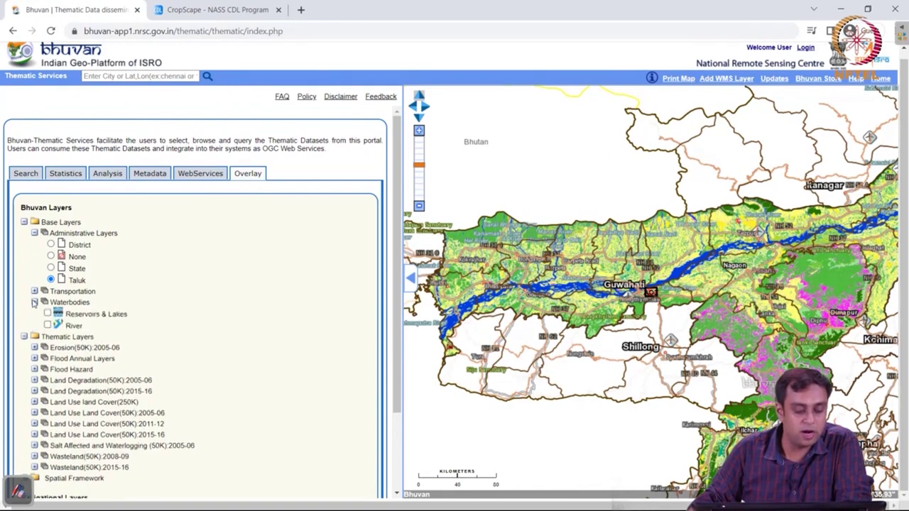
click(34, 291)
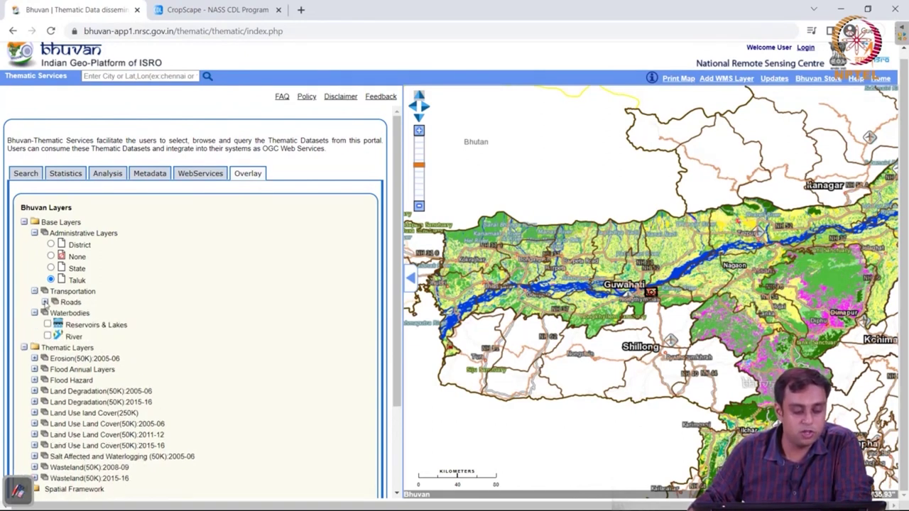
click(44, 302)
scroll(176, 306, down, 2)
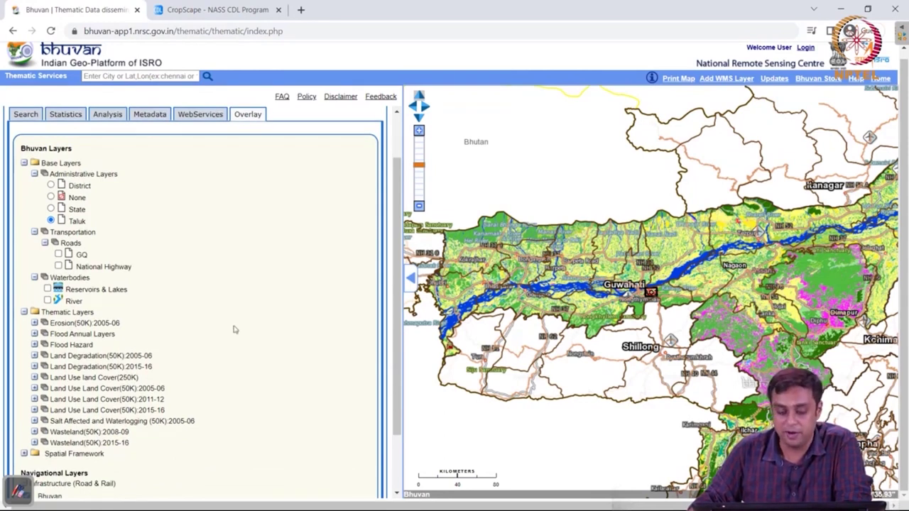
click(418, 132)
click(419, 132)
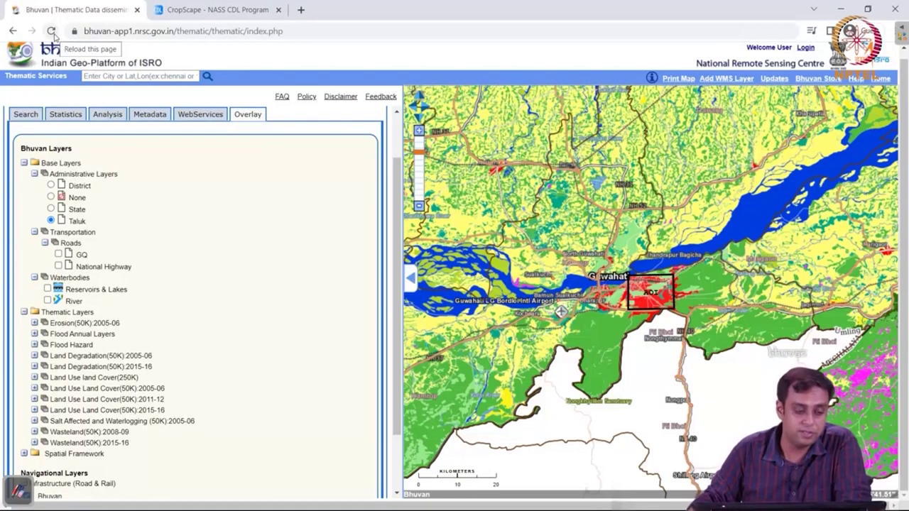
Step: Show the 2005-06 land cover statistics for Assam and switch them from state-wise to district-wise
click(76, 115)
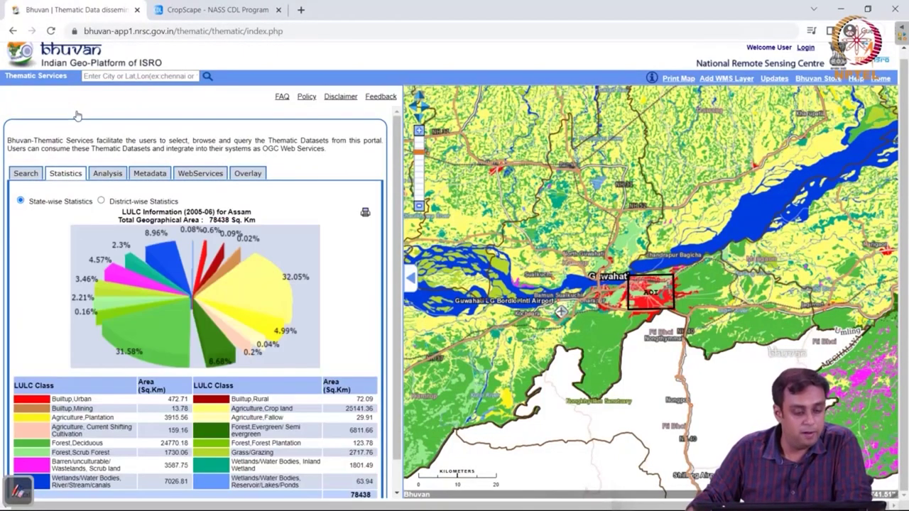
click(107, 200)
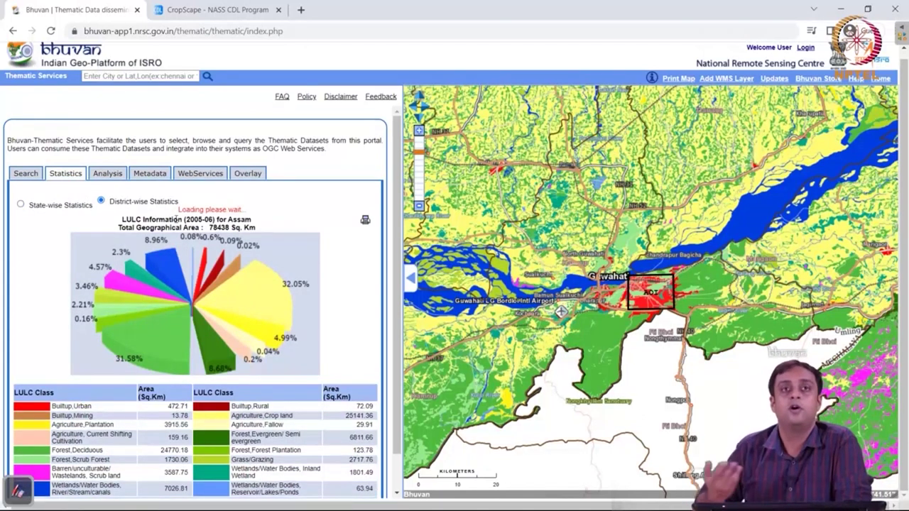